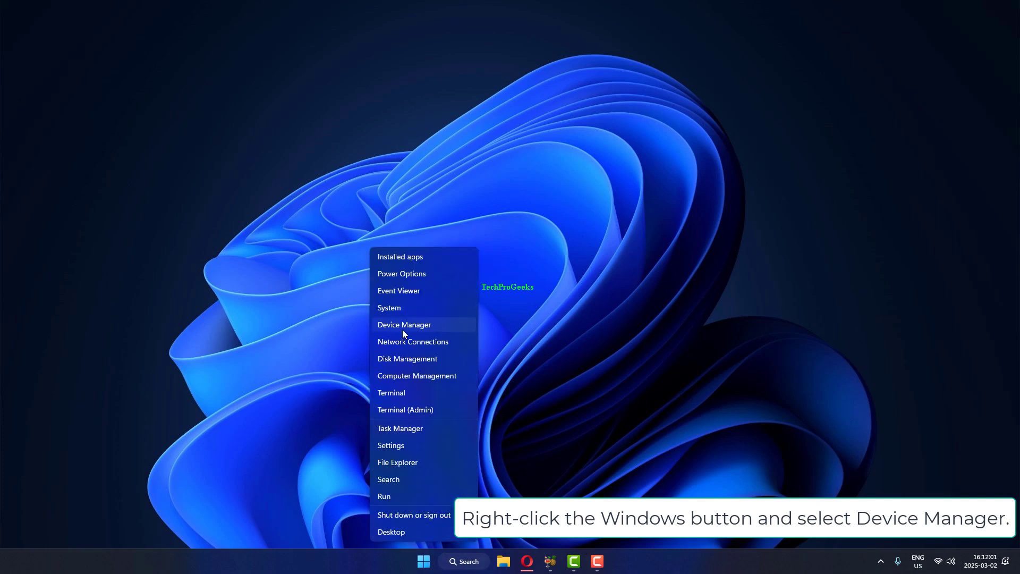
Step: In Device Manager, search for an updated driver for the Intel(R) UHD Graphics 630 display adapter, and close the window
left_click(445, 328)
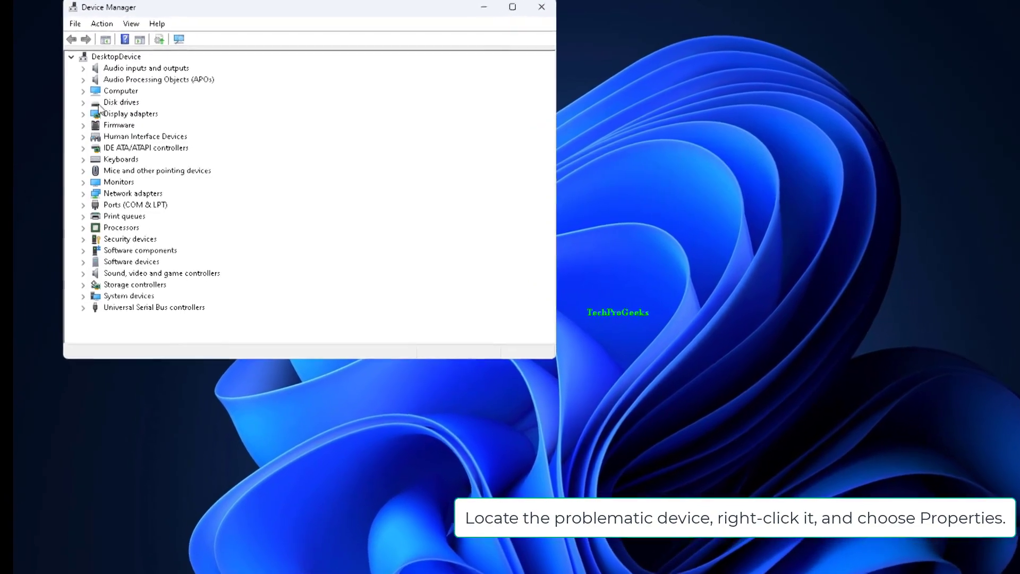
left_click(78, 114)
left_click(152, 125)
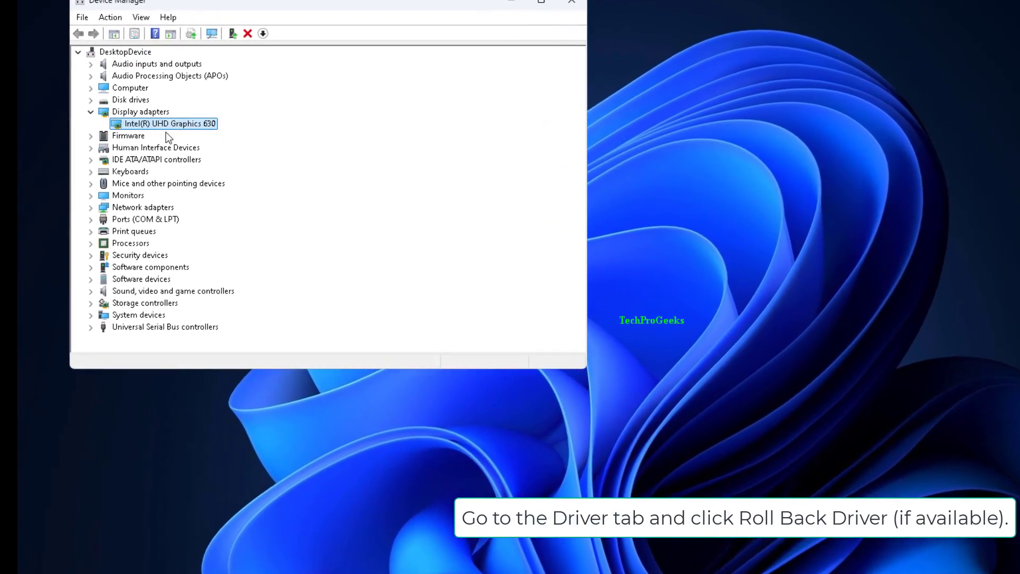
right_click(167, 127)
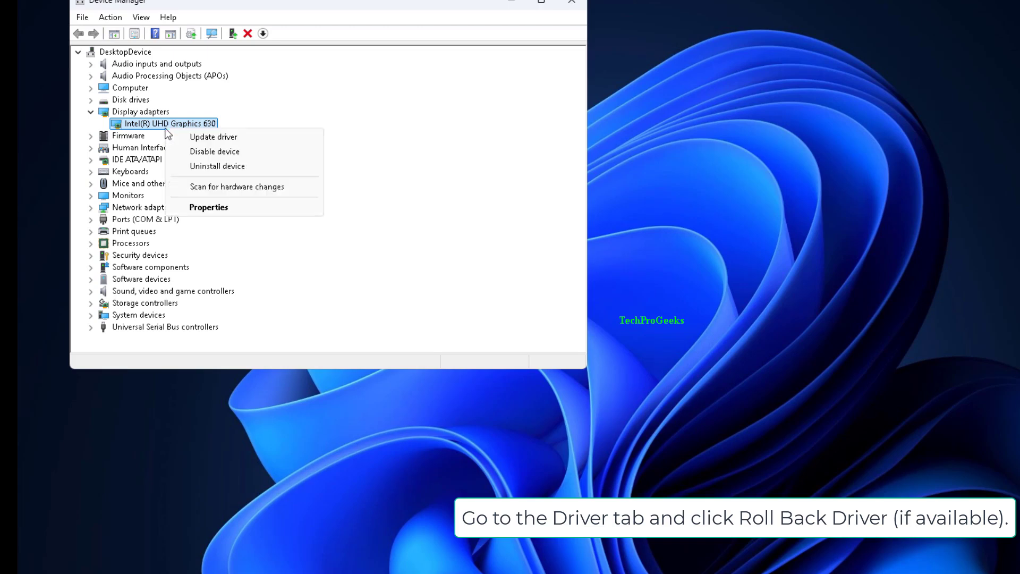
left_click(206, 139)
left_click(251, 149)
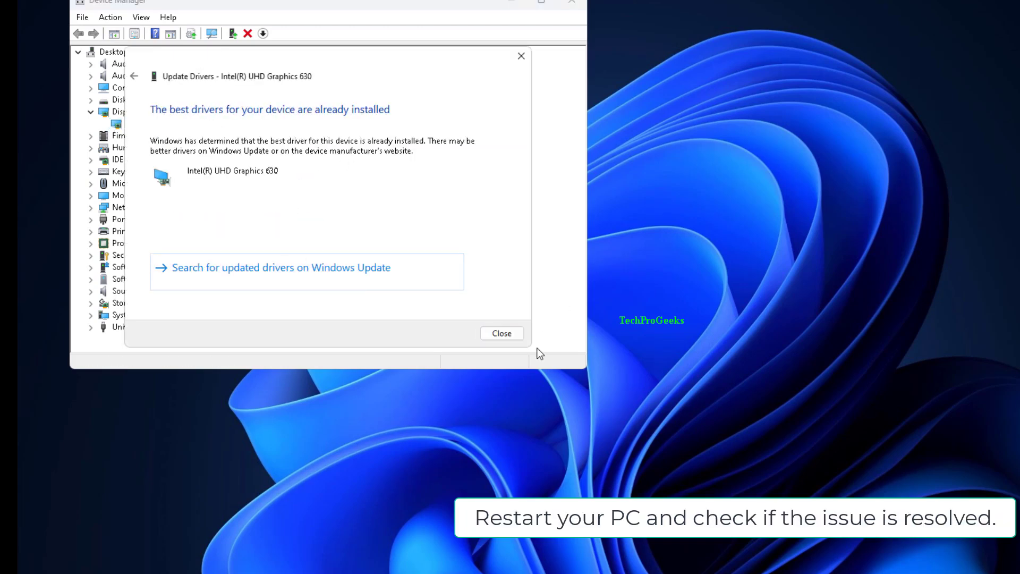
left_click(500, 333)
left_click(572, 5)
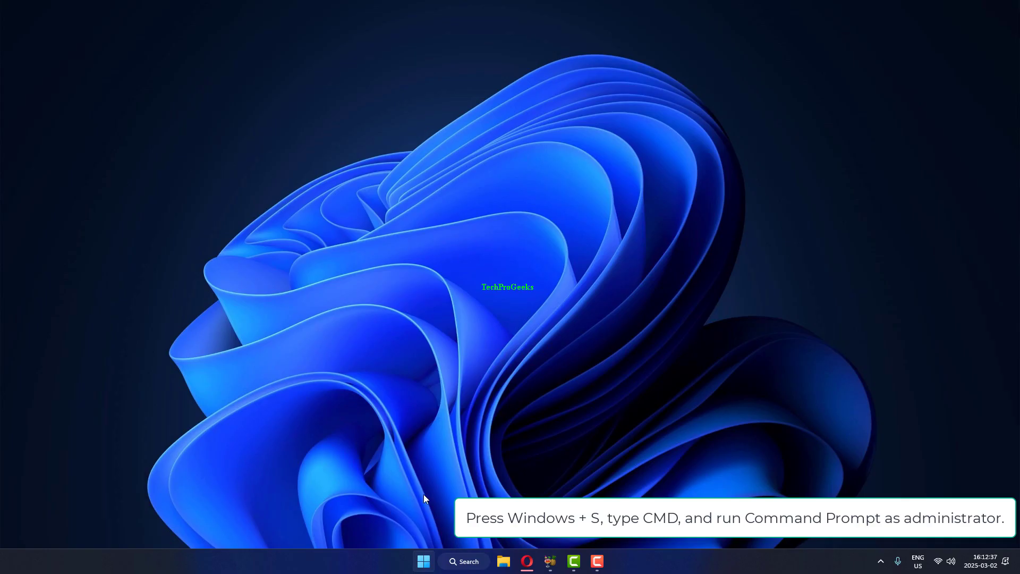
Step: Find Command Prompt by searching for cmd, run it as administrator and allow it to make changes
left_click(445, 560)
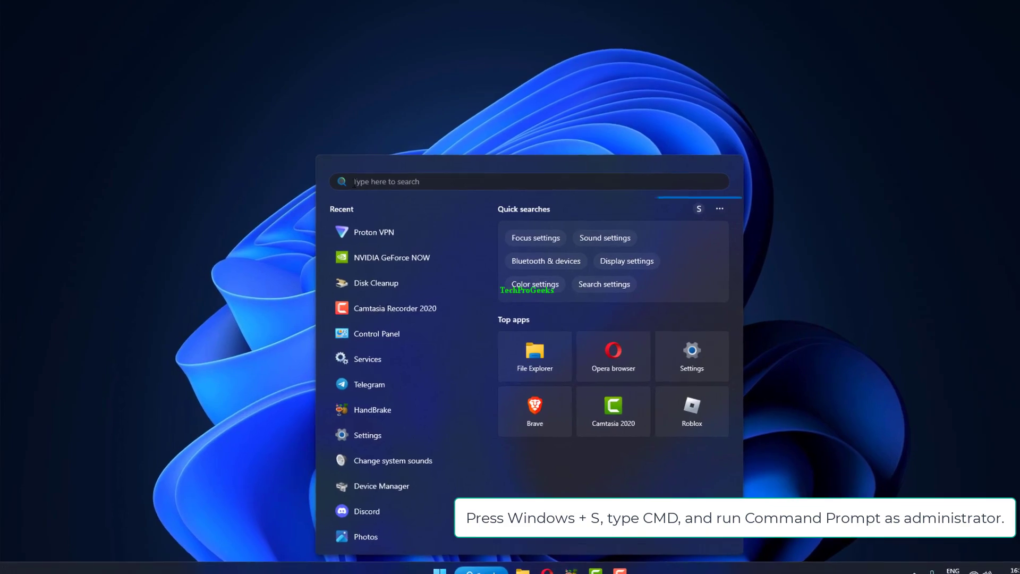
type("cmd")
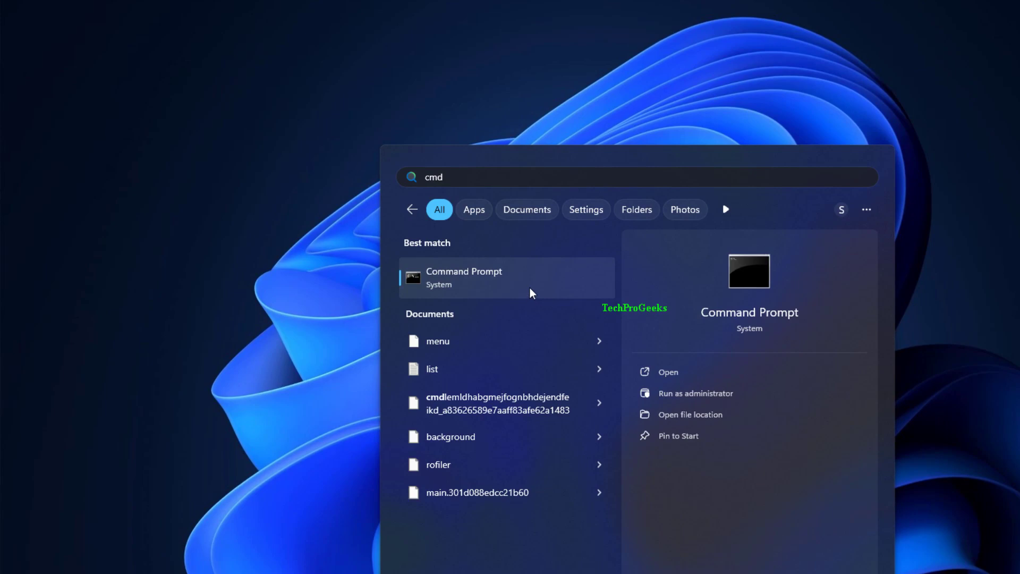
left_click(653, 393)
key("alt+y")
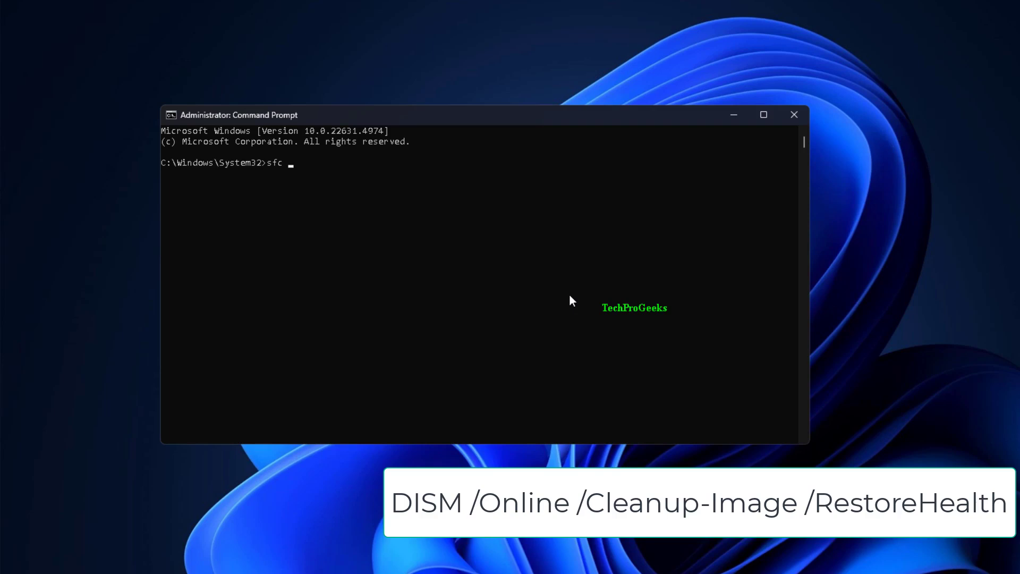
Step: Run the sfc /scannow system file check, and repair the Windows image with DISM /Online /Cleanup-Image /RestoreHealth
type("sfc /scanno")
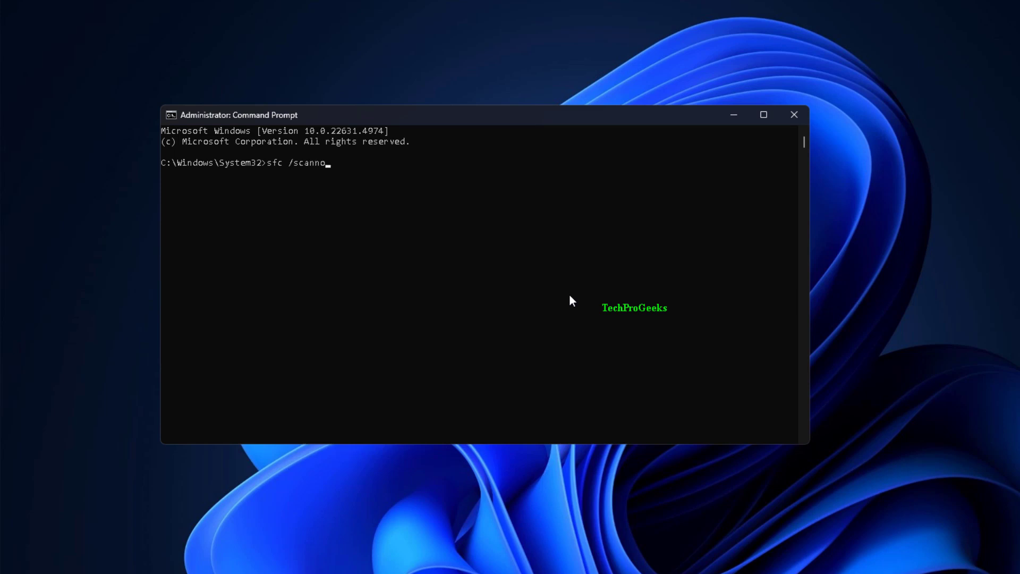
key("Return")
left_click(378, 230)
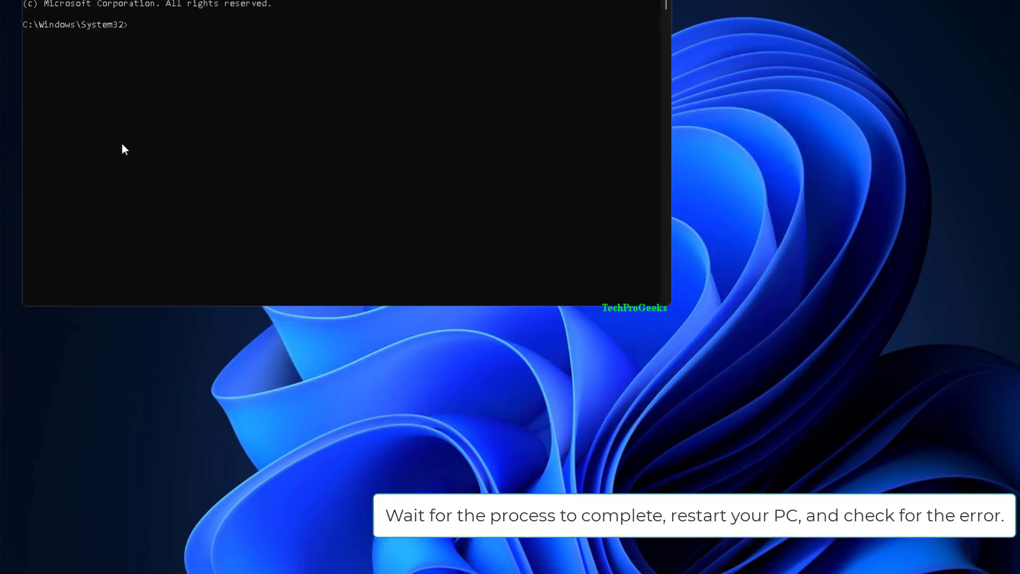
type("DISM /Online /Cleanup-Image /RestoreHealth")
key("Return")
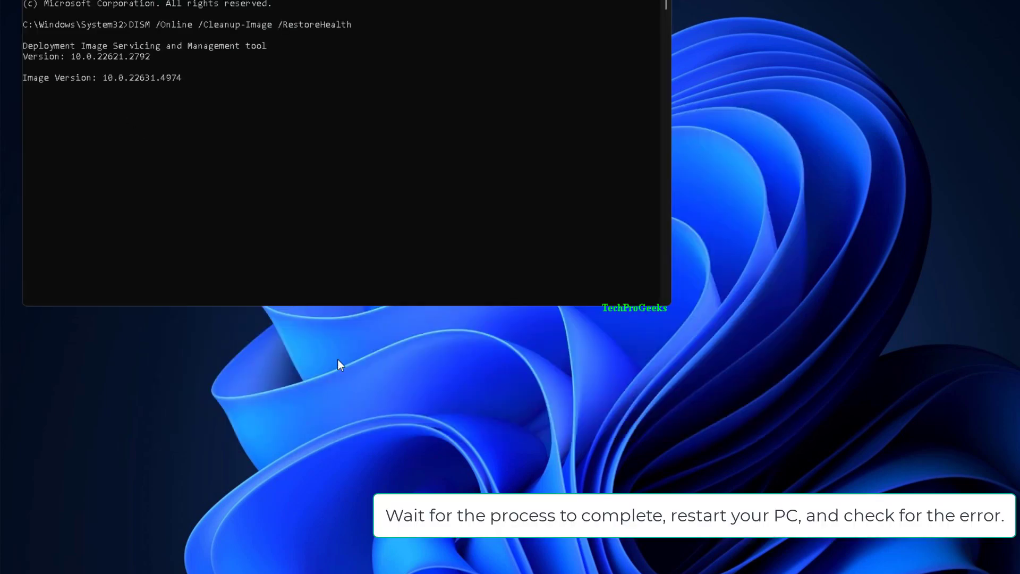
right_click(338, 360)
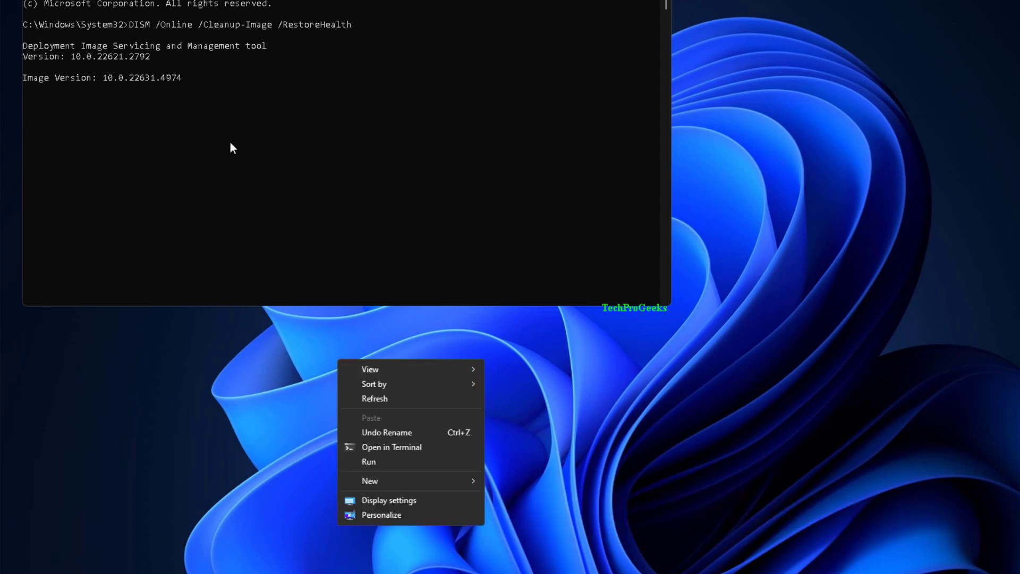
left_click(215, 135)
left_click_drag(182, 0, 212, 13)
left_click(167, 149)
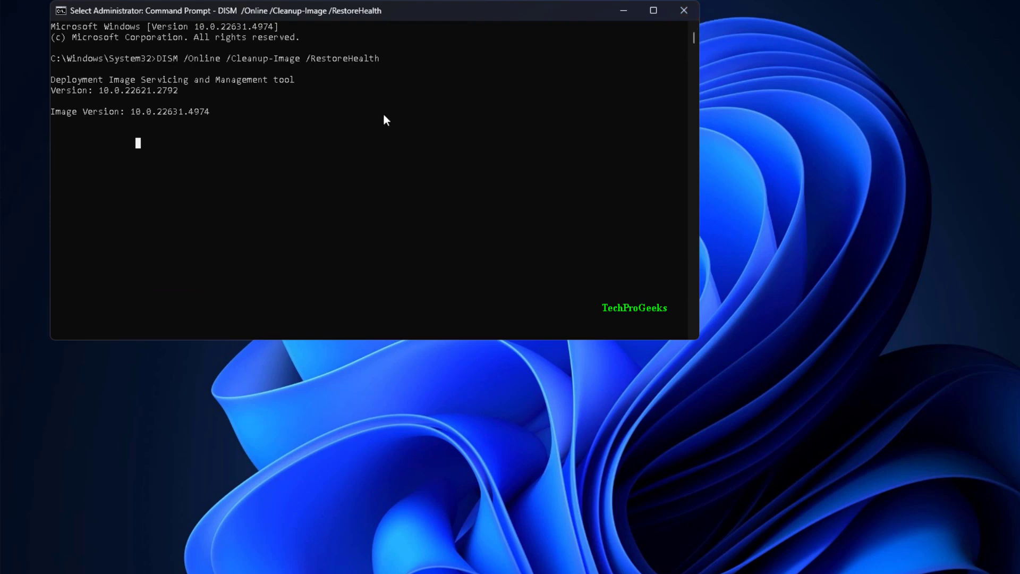
left_click(397, 399)
left_click(212, 103)
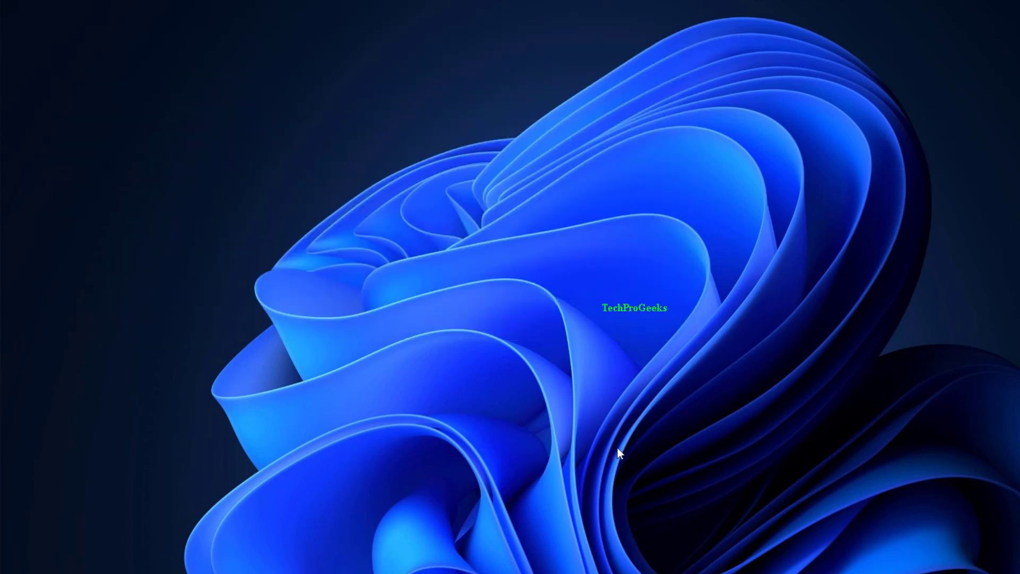
Step: Restart the PC
key("super")
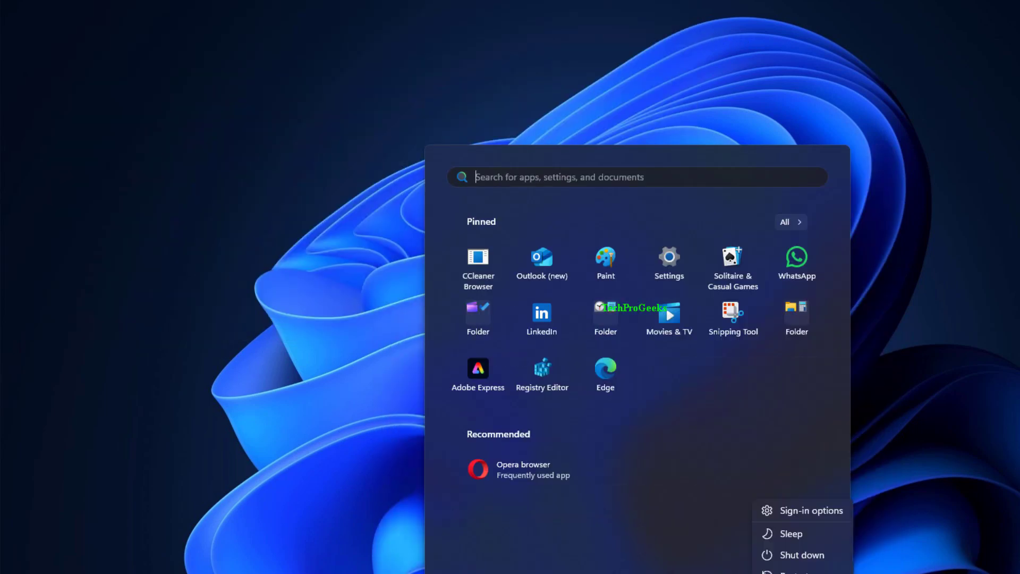
left_click(802, 571)
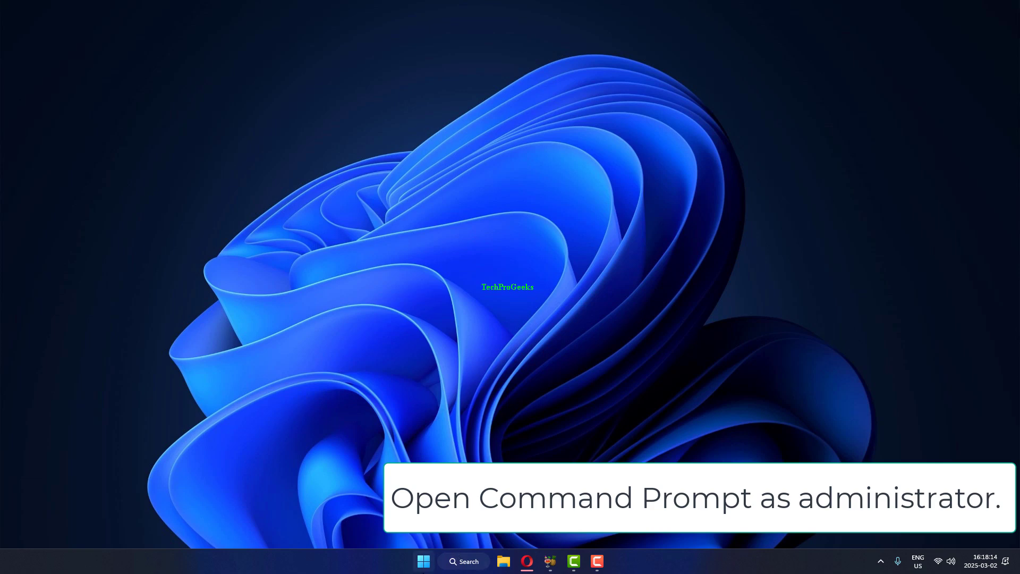
Step: Search for cmd and open Command Prompt with administrator rights, approving the User Account Control request
left_click(423, 560)
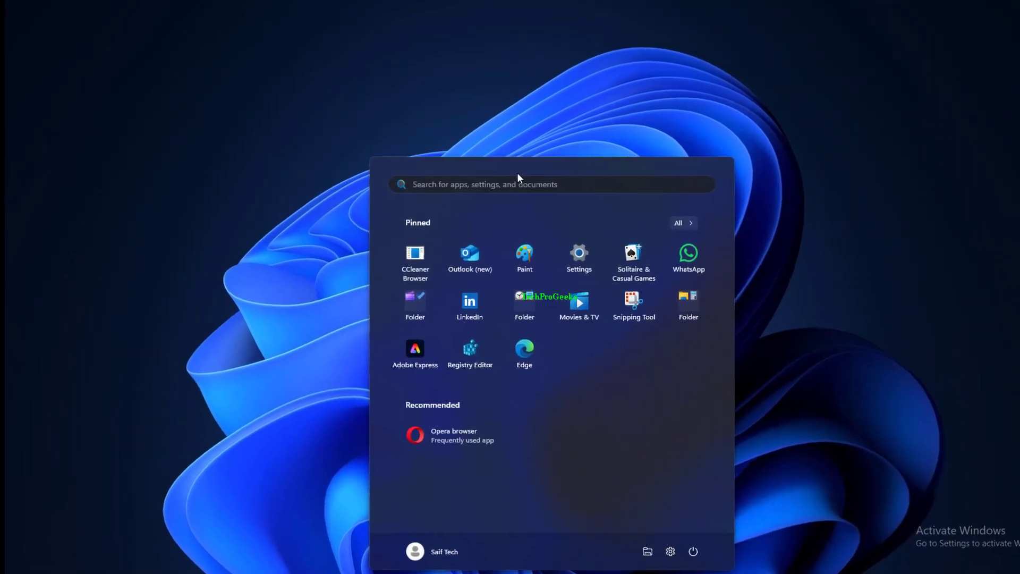
type("cmd")
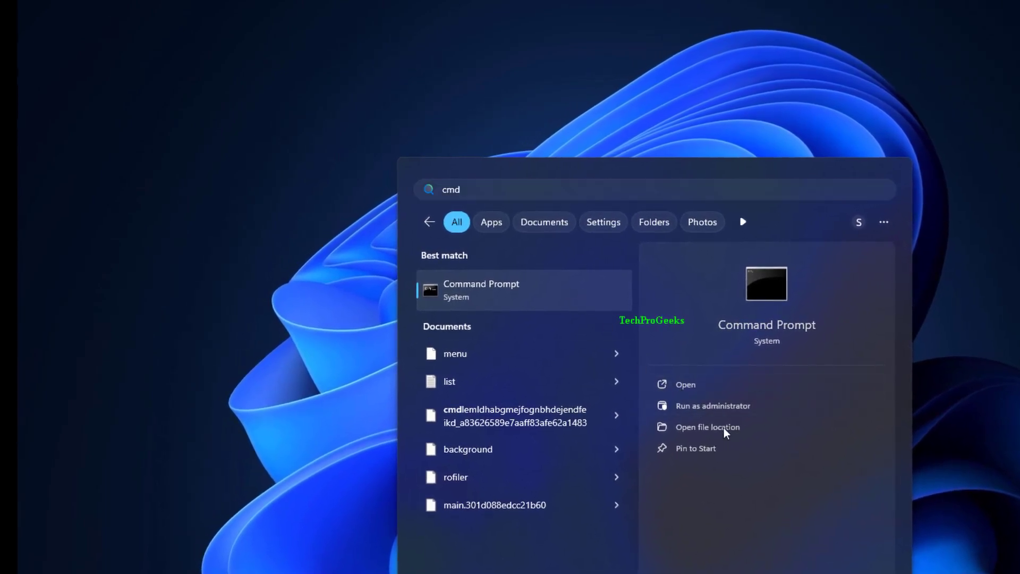
left_click(723, 398)
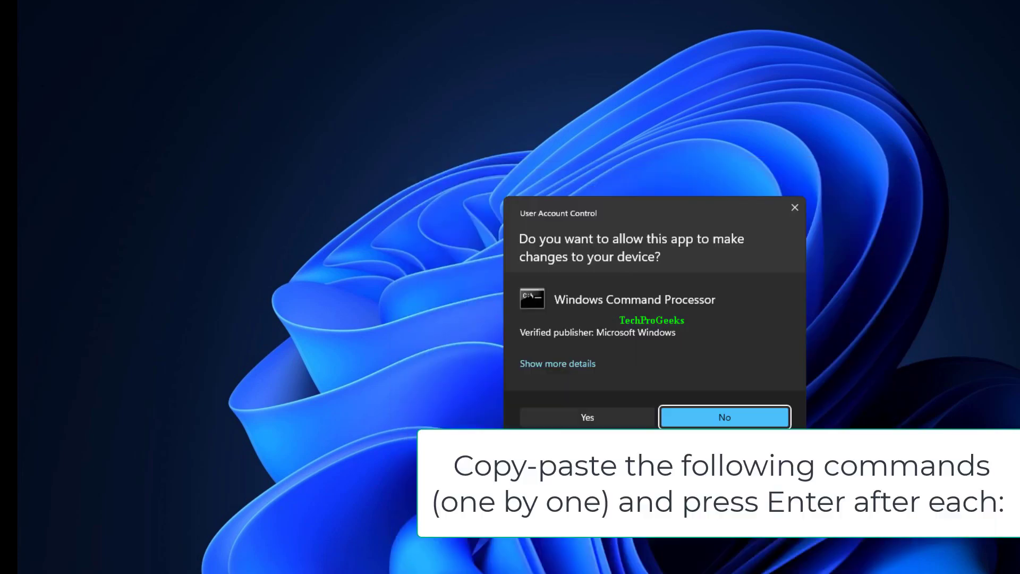
key("alt+y")
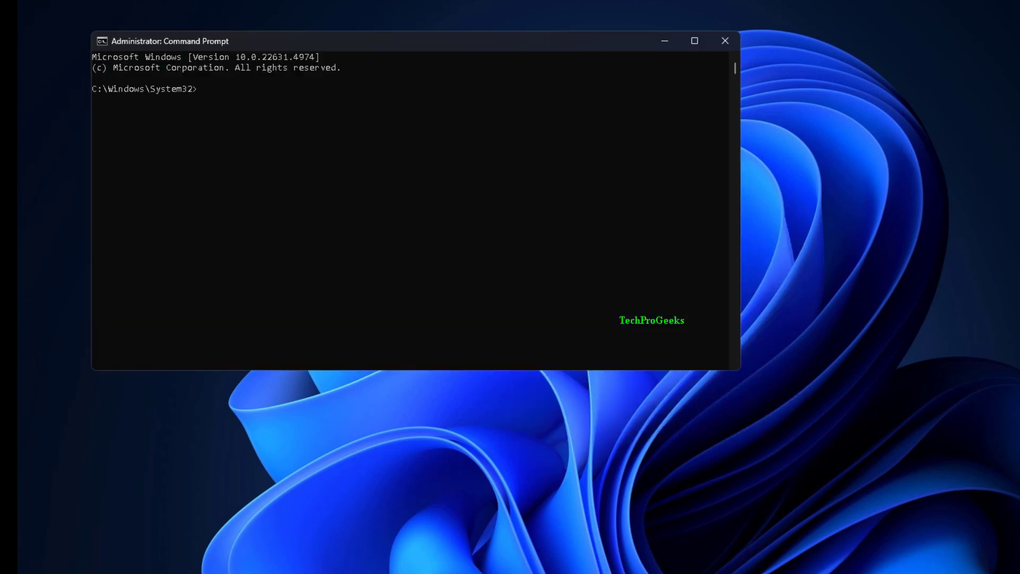
Step: Try to run all the Windows Update component reset commands pasted together as a single line
right_click(224, 131)
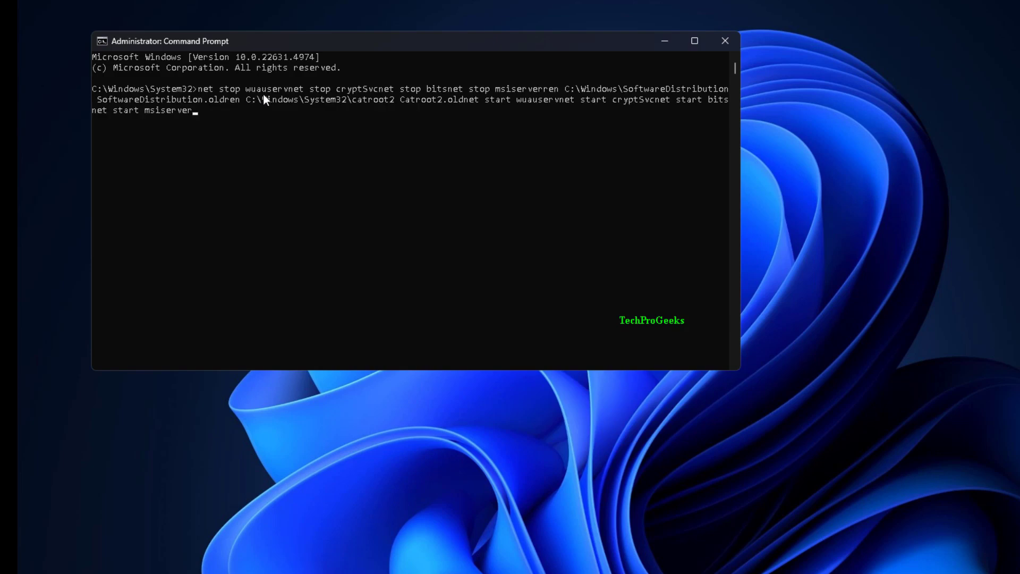
key("Return")
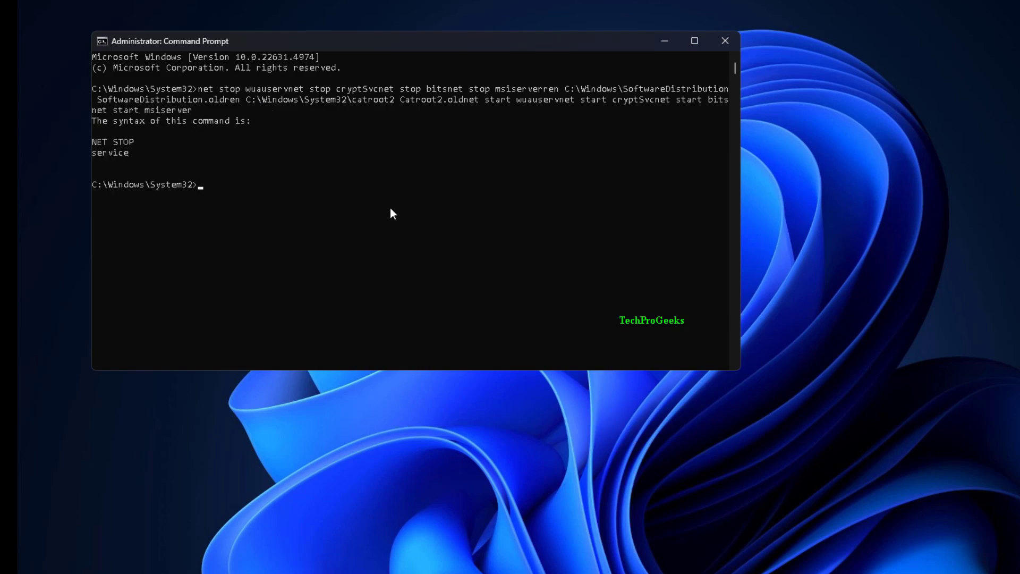
Step: Run the separate commands stopping wuauserv, cryptSvc, bits and msiserver, renaming SoftwareDistribution and catroot2 to SoftwareDistribution.old and Catroot2.old, and starting the services again
right_click(251, 198)
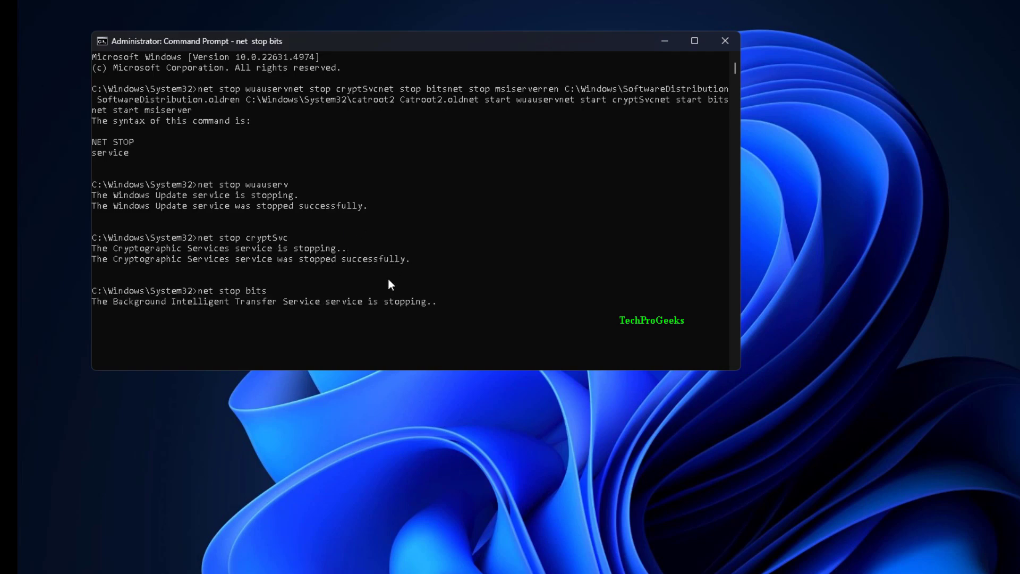
middle_click(414, 225)
scroll(410, 307, "down", 8)
scroll(423, 196, "up", 5)
scroll(402, 248, "up", 6)
scroll(402, 247, "down", 8)
scroll(409, 222, "up", 7)
scroll(394, 237, "down", 3)
scroll(398, 207, "up", 3)
scroll(389, 275, "down", 14)
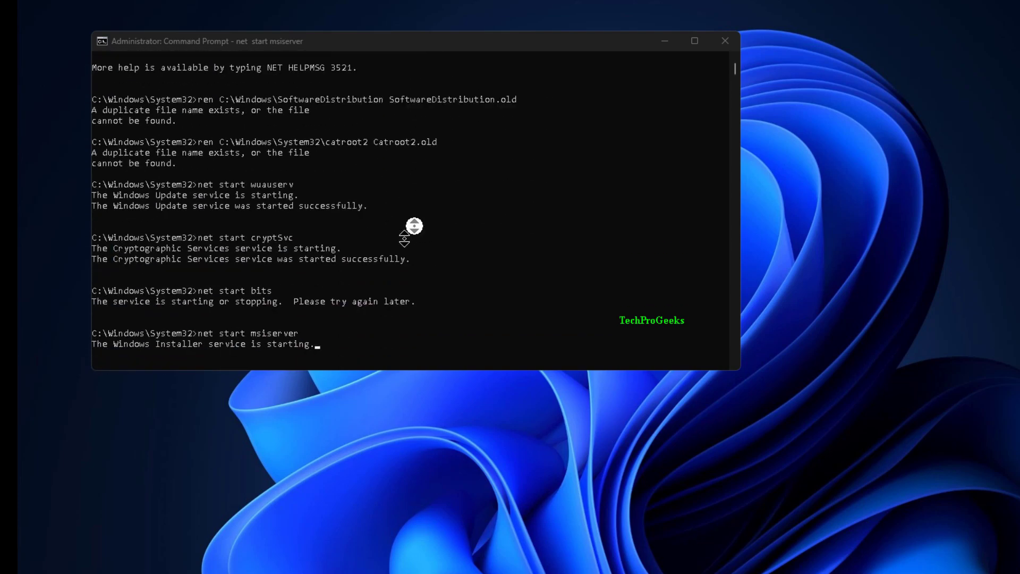
scroll(401, 207, "up", 10)
scroll(401, 204, "up", 10)
scroll(405, 234, "down", 15)
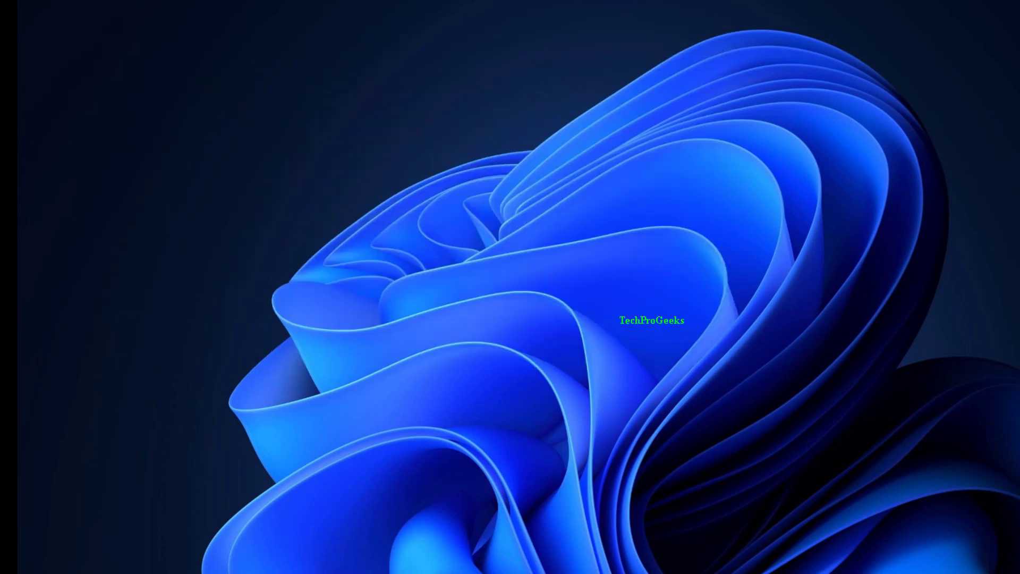
key("super")
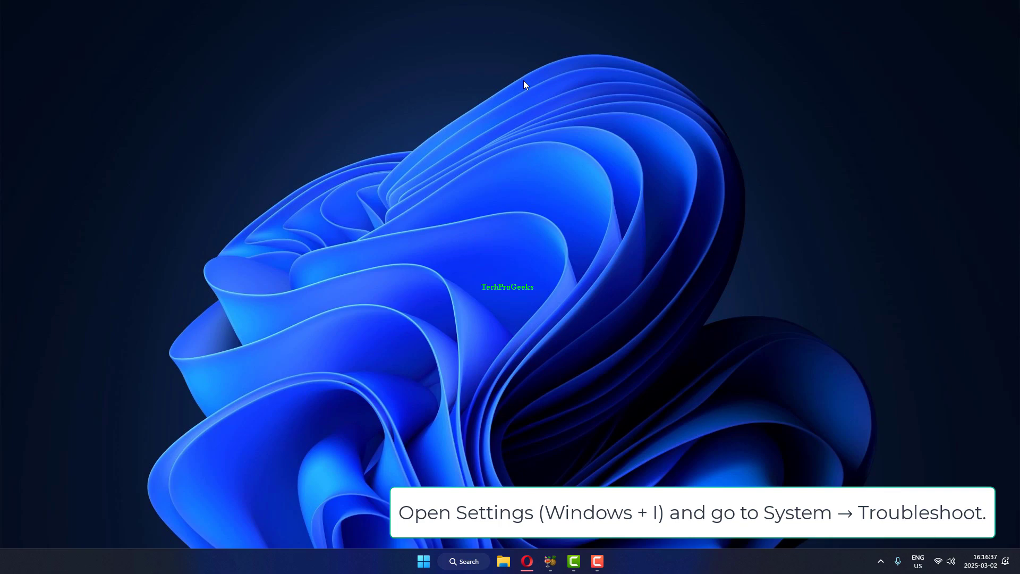
Step: Open Settings and run the Windows Update troubleshooter from the other troubleshooters in the System Troubleshoot settings
key("super+i")
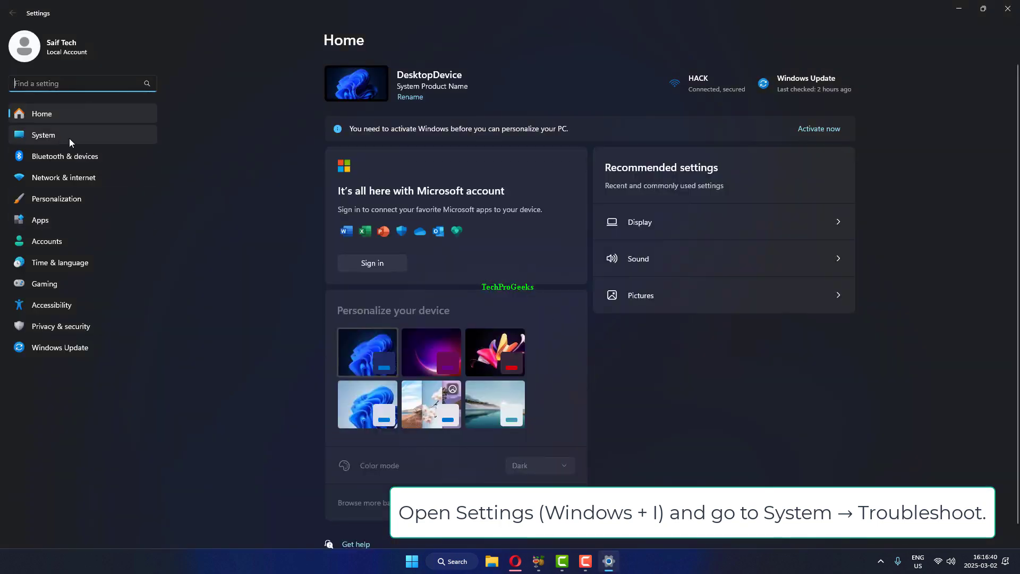
left_click(80, 221)
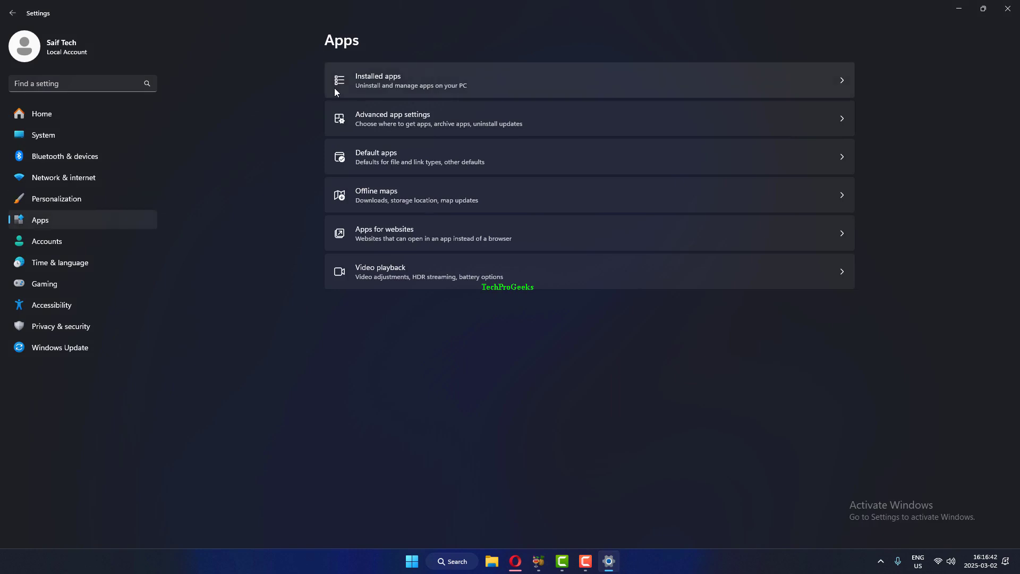
left_click(60, 132)
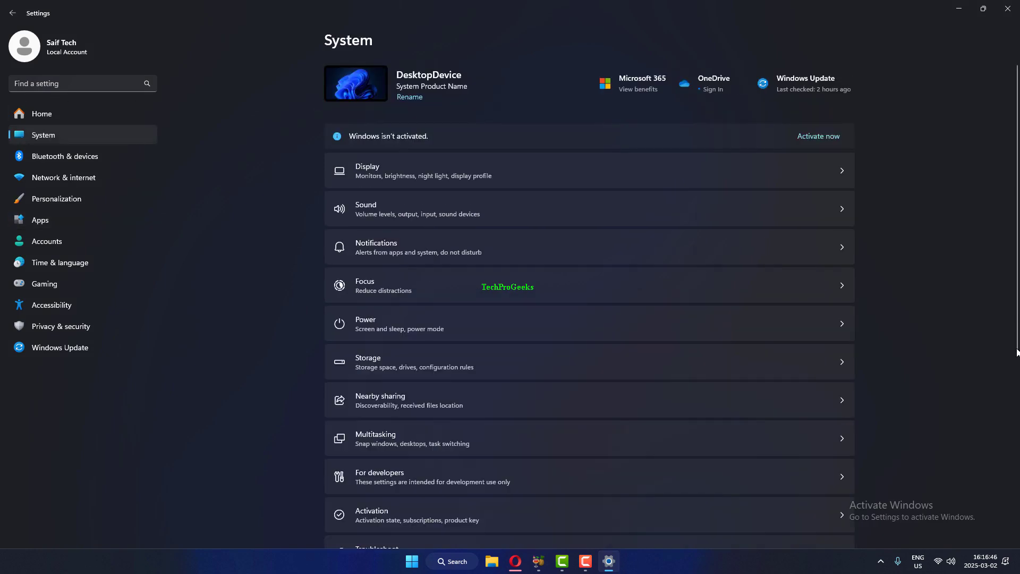
scroll(1017, 352, "down", 5)
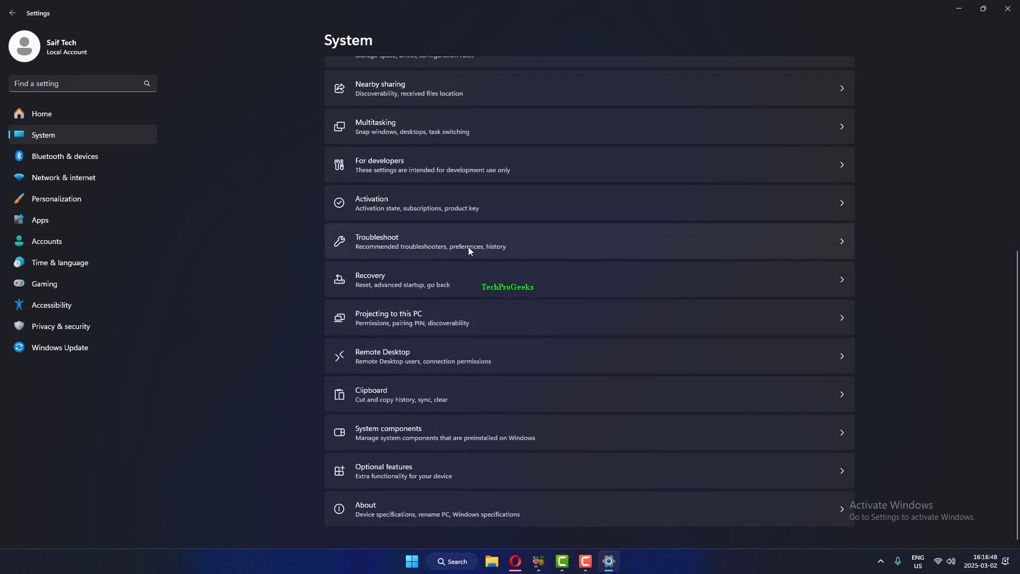
left_click(469, 249)
left_click(582, 212)
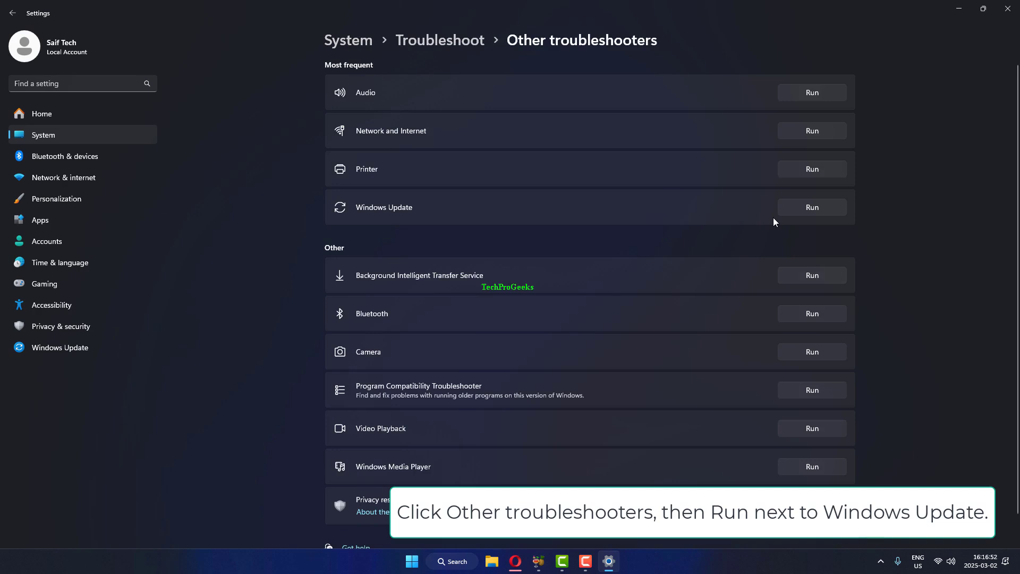
left_click(803, 208)
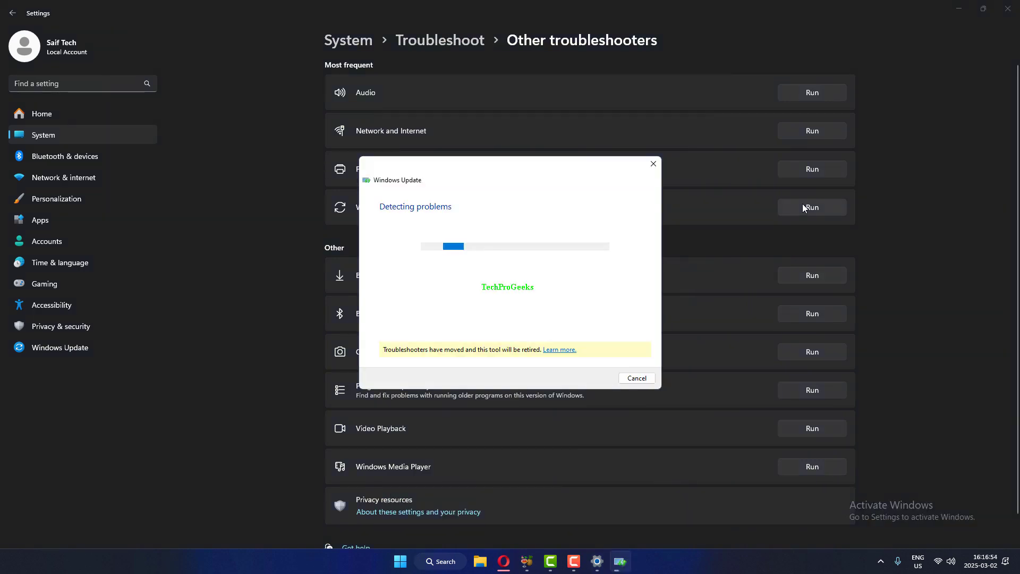